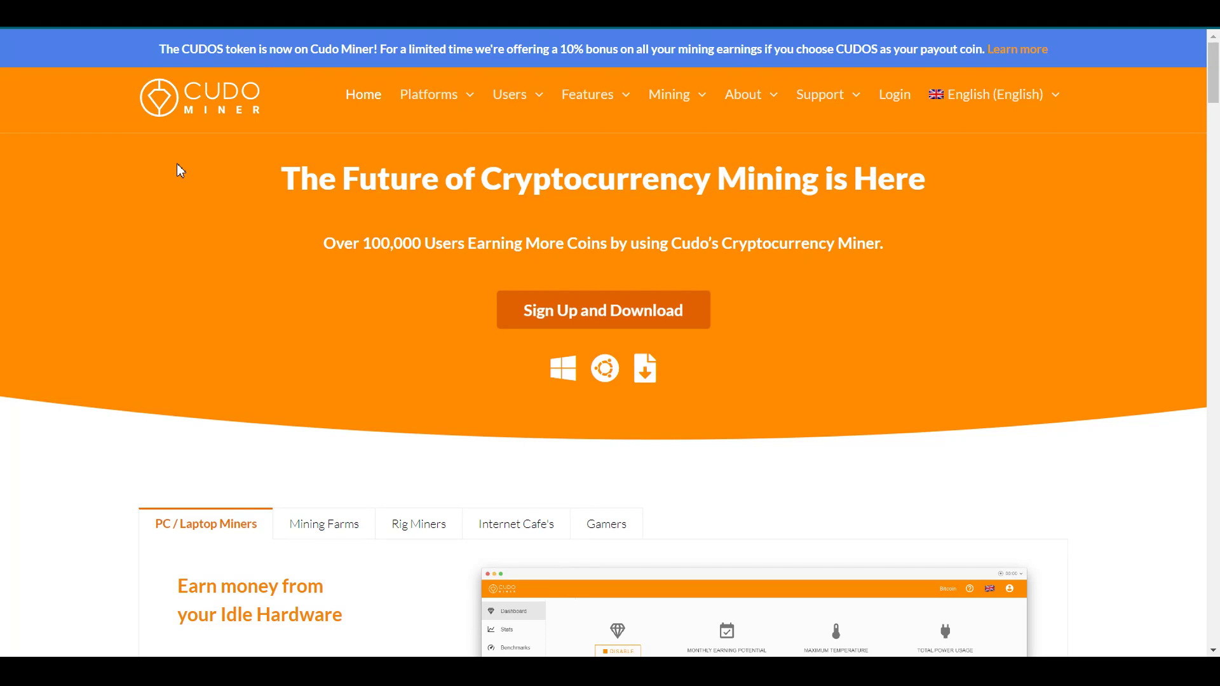
pyautogui.scroll(-2, 682, 263)
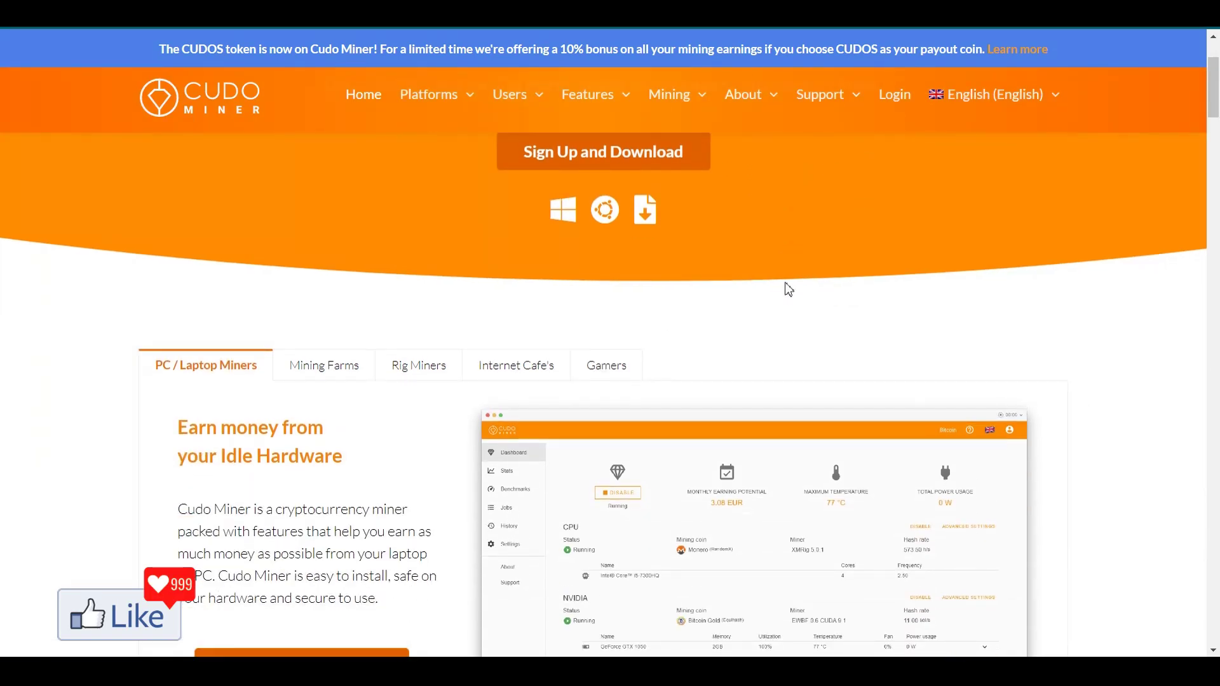
pyautogui.scroll(-2, 788, 289)
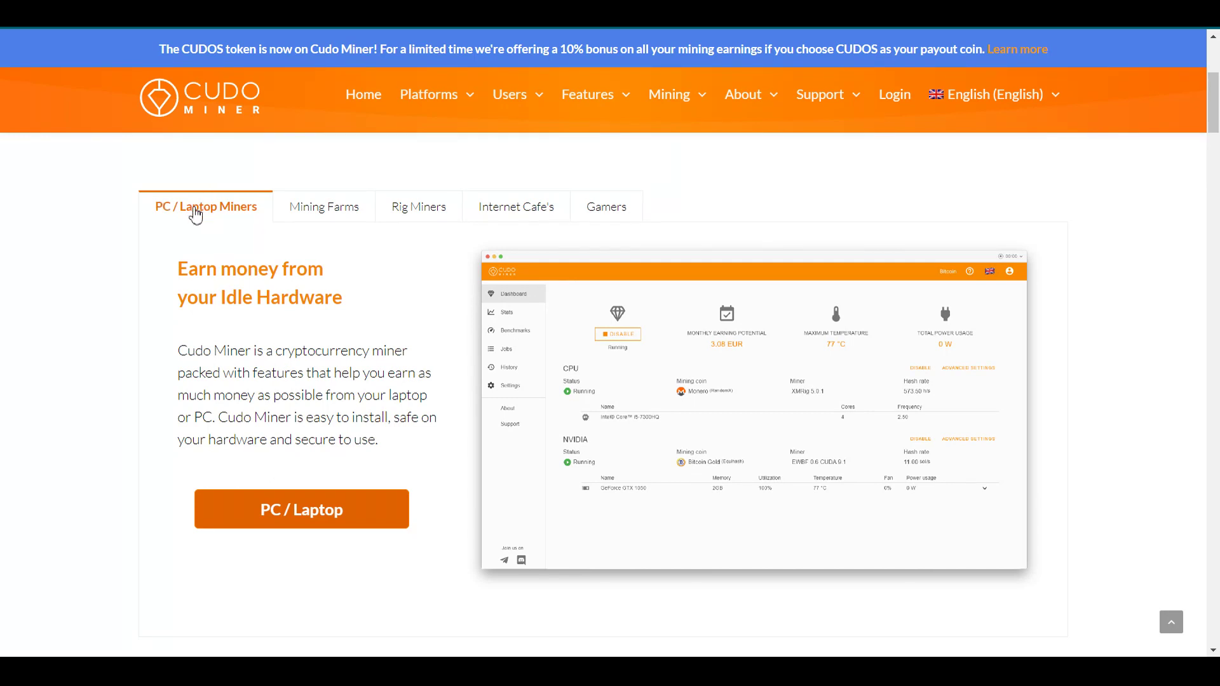
# - View the Mining Farms description, then switch back to the PC / Laptop Miners overview
pyautogui.click(324, 207)
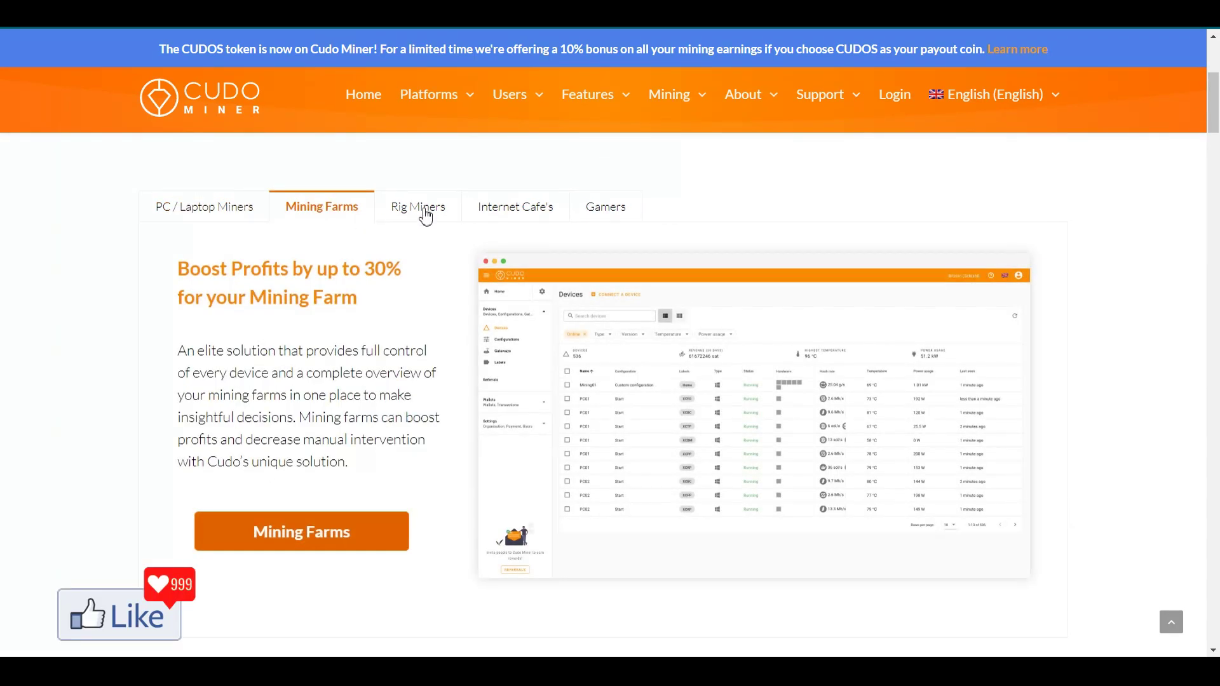
pyautogui.click(204, 207)
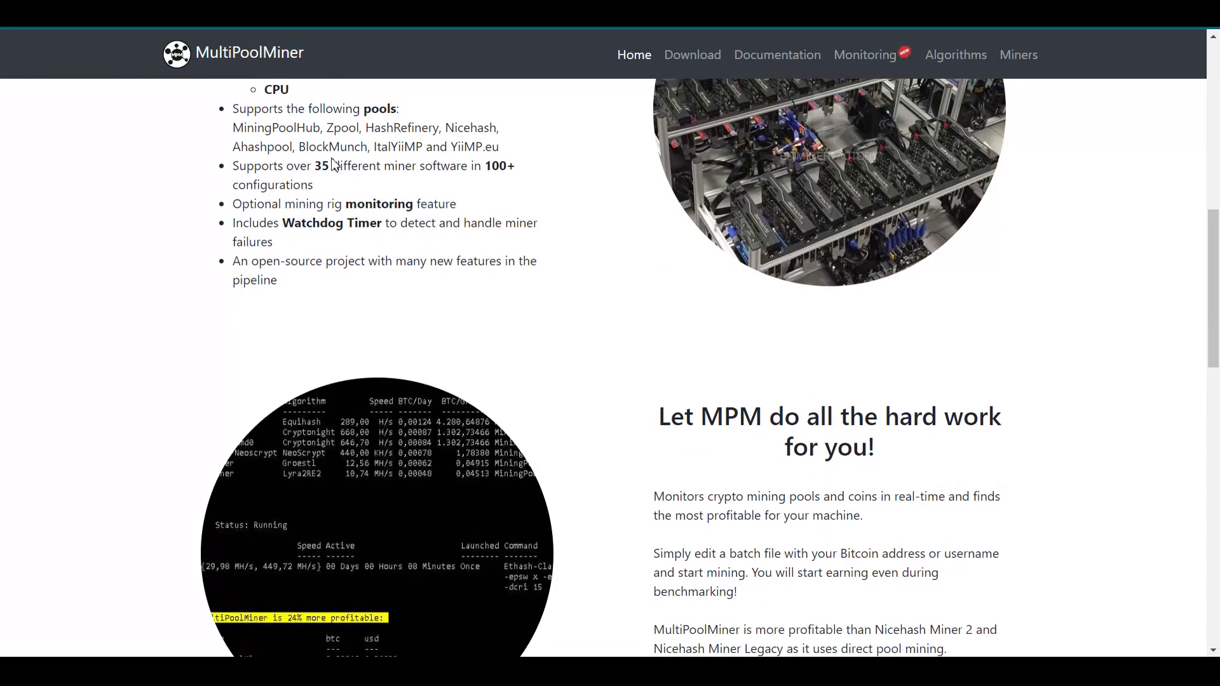
pyautogui.scroll(-2, 334, 165)
pyautogui.scroll(-5, 631, 332)
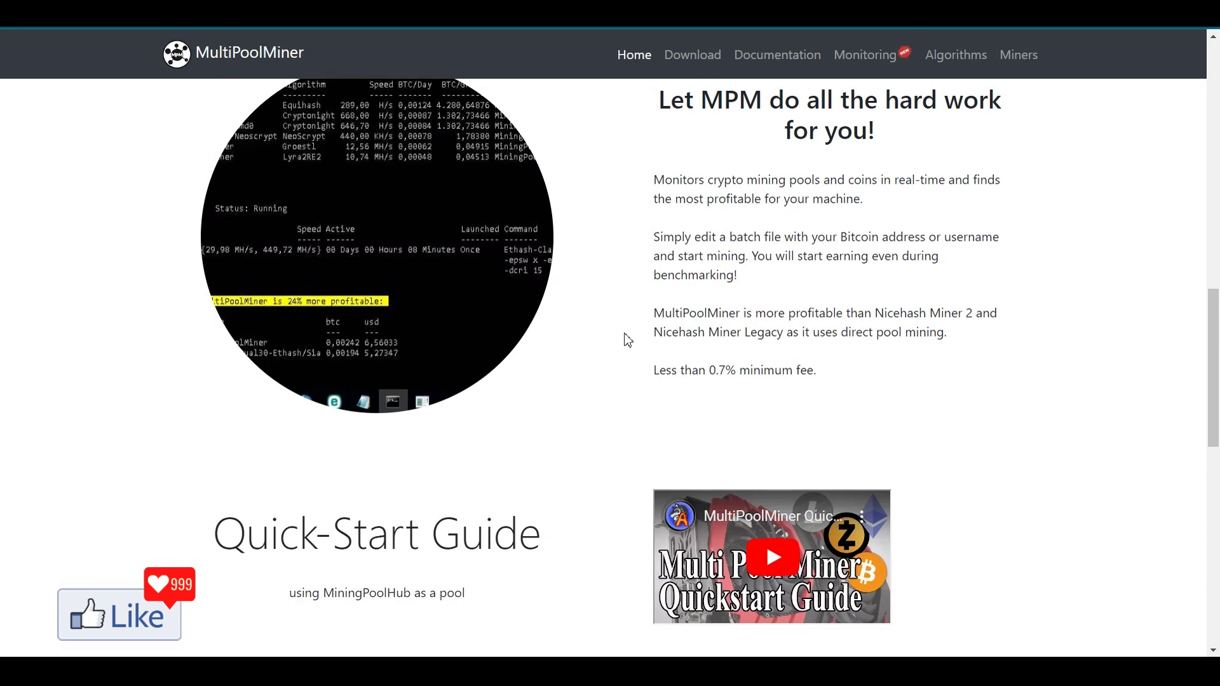
pyautogui.scroll(-3, 631, 333)
pyautogui.scroll(-3, 631, 332)
pyautogui.scroll(-3, 633, 321)
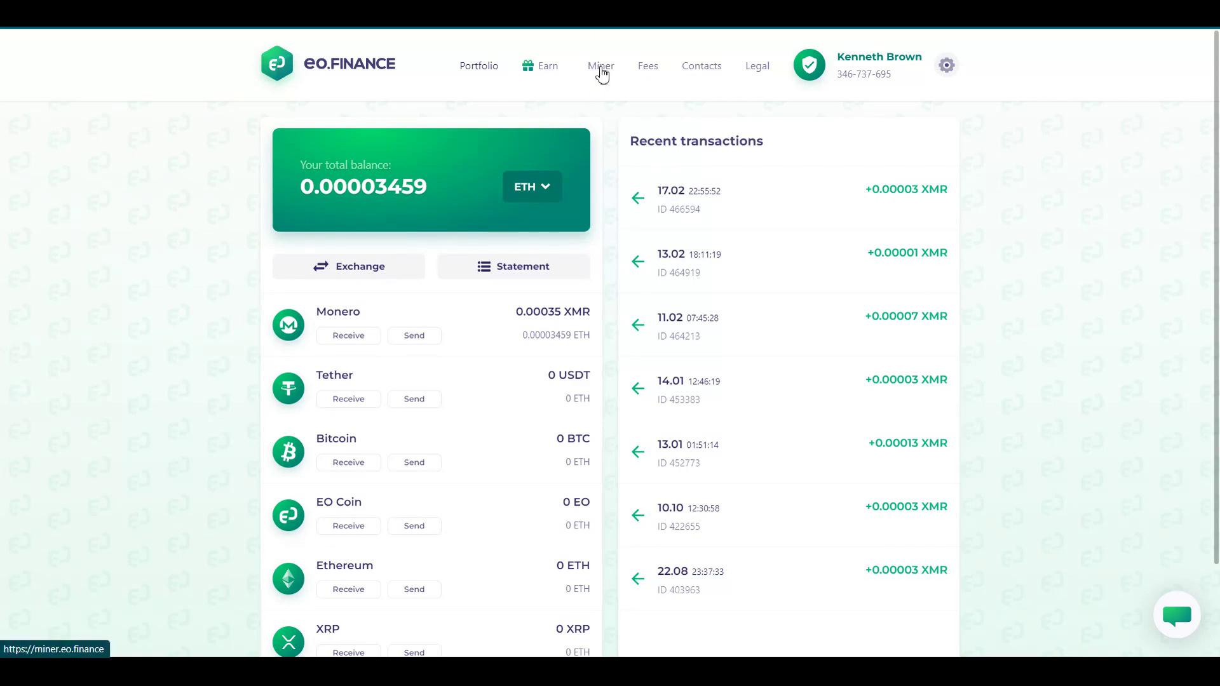
# - Go to EO.Finance's browser-based Monero miner page
pyautogui.click(600, 67)
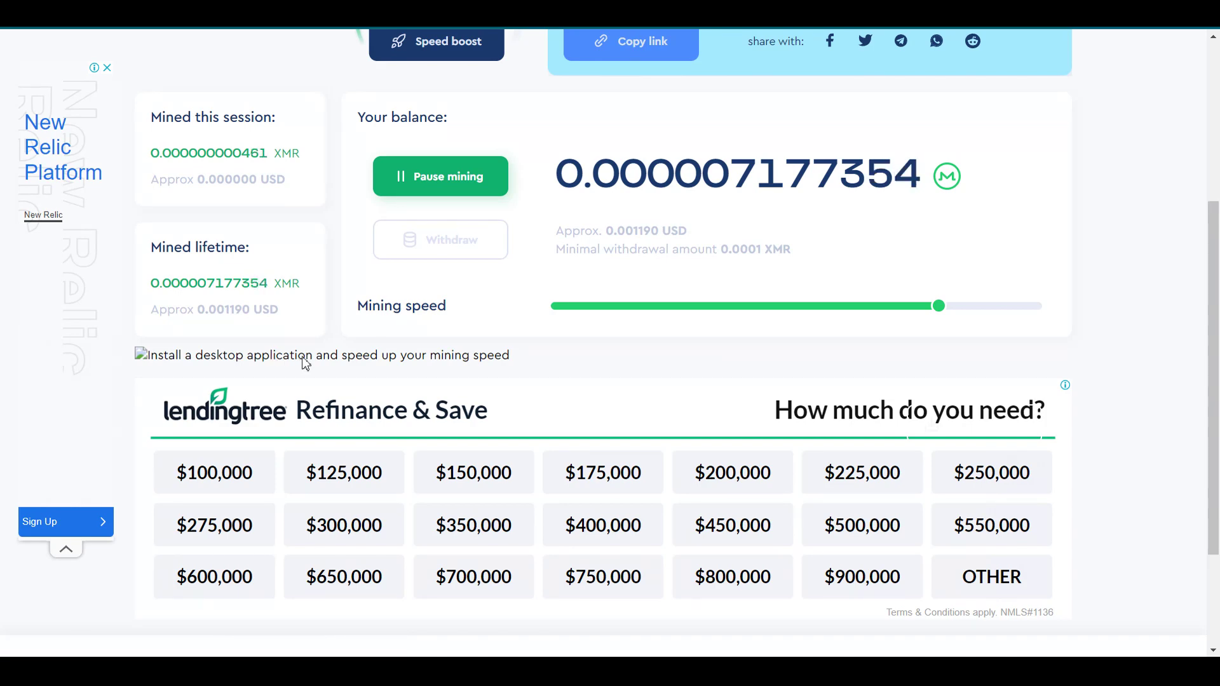
pyautogui.scroll(2, 754, 344)
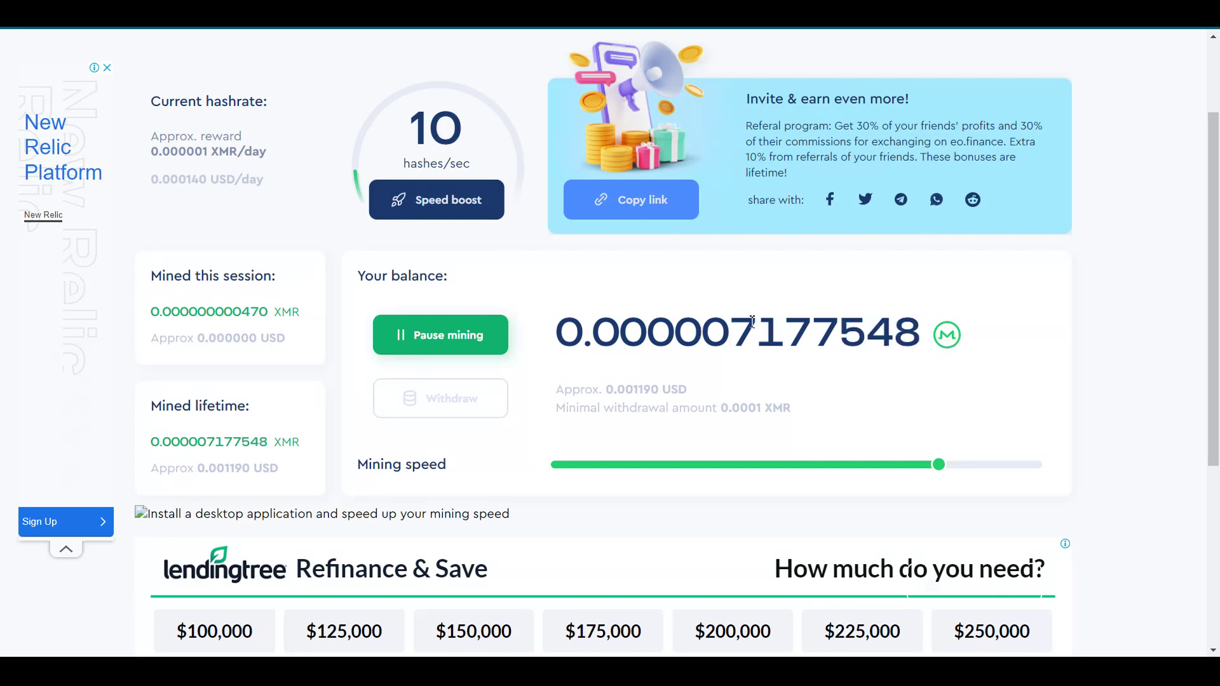
pyautogui.scroll(3, 748, 320)
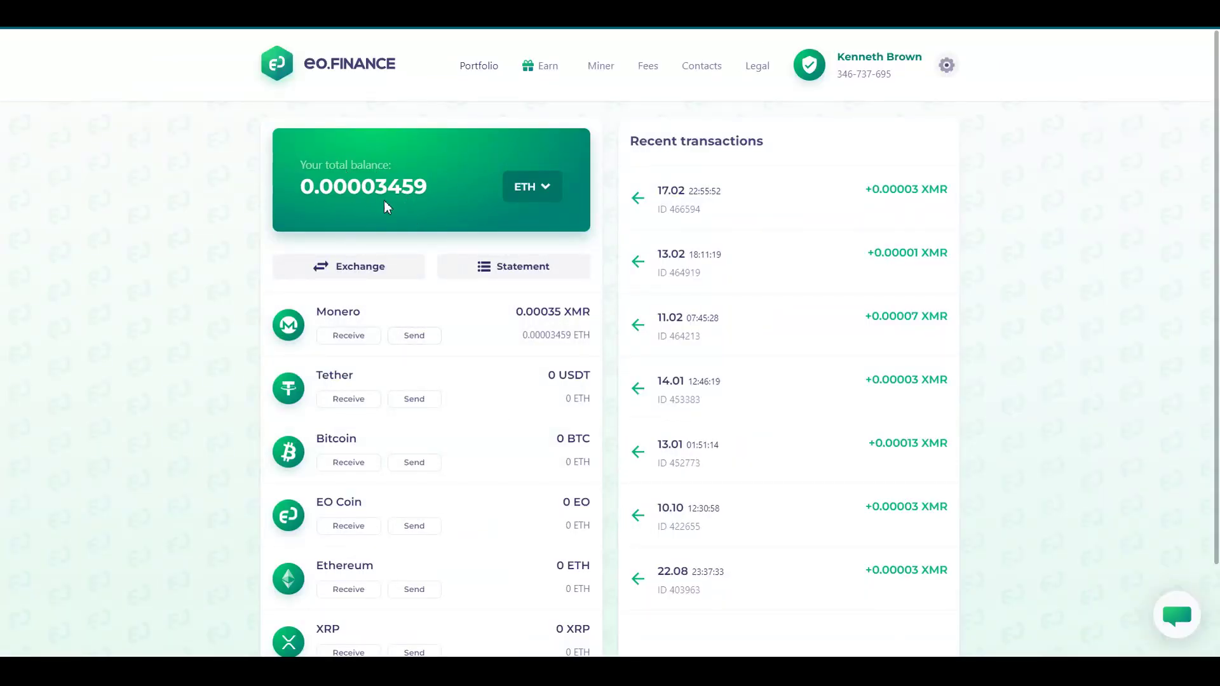
# - Open the Currencies list from the balance card's currency dropdown
pyautogui.click(525, 188)
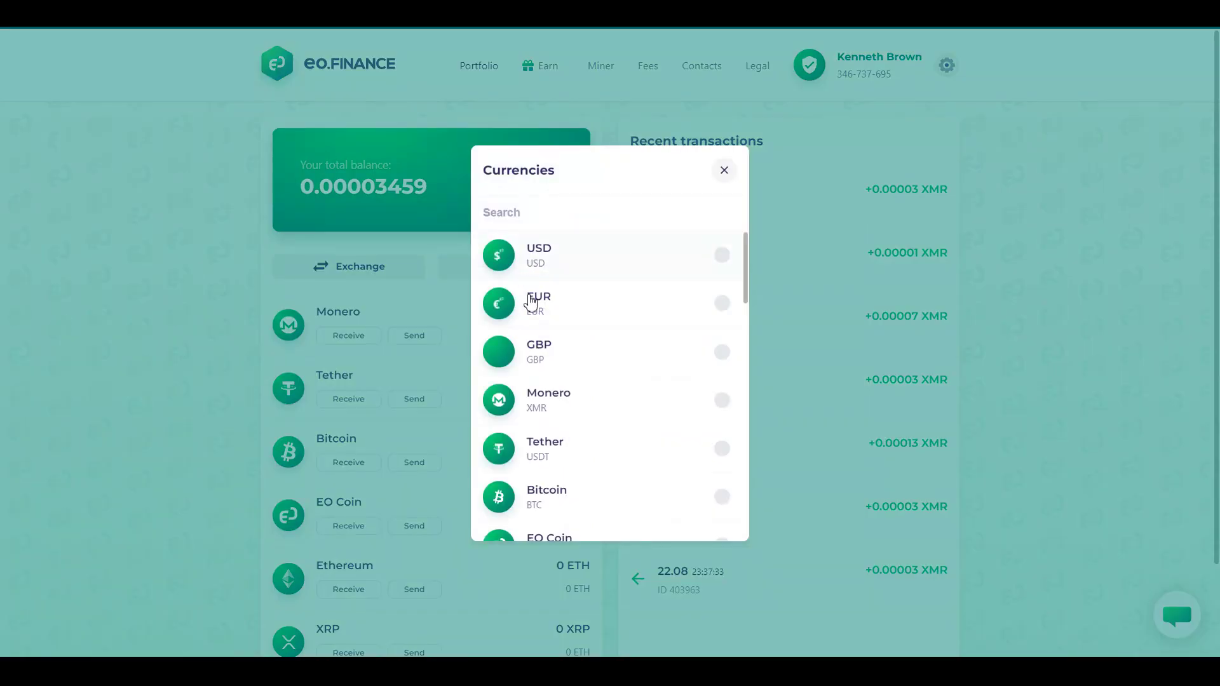